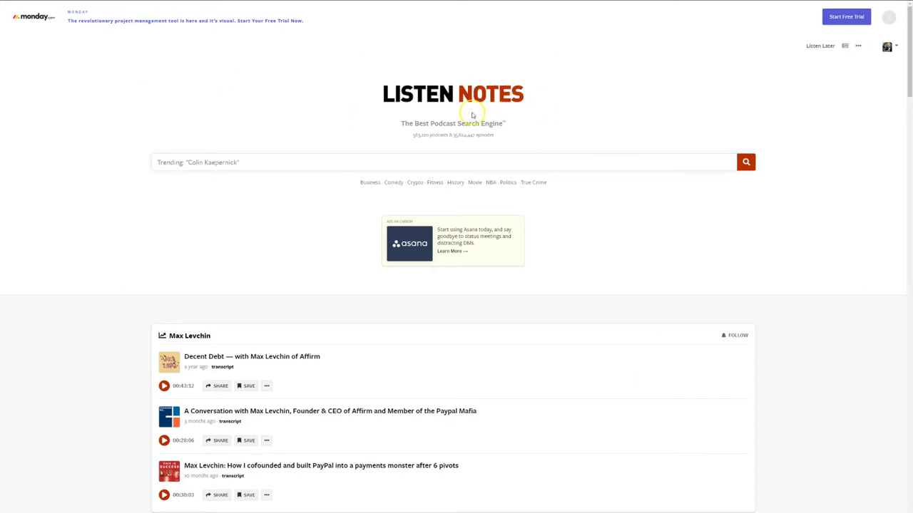
Step: Highlight the site tagline, then search episodes for 'MESSENGER MARKETING'
drag(397, 123, 513, 128)
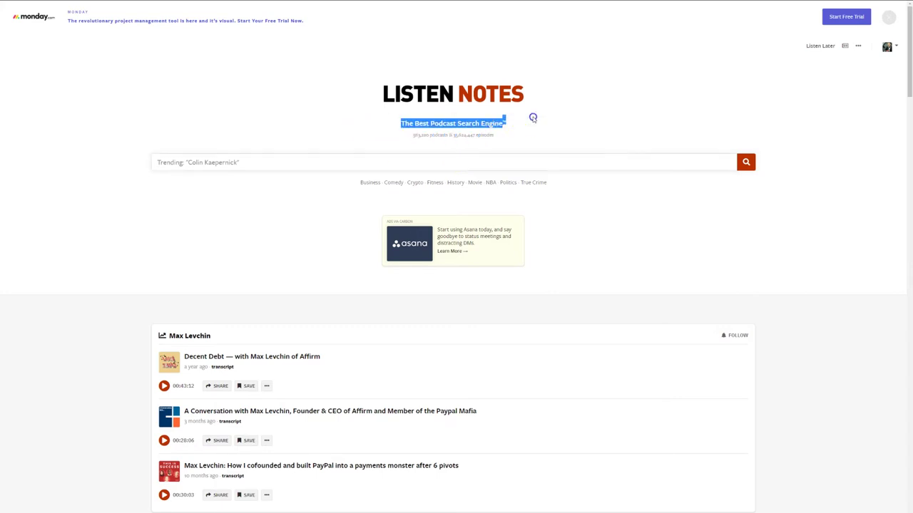
click(539, 125)
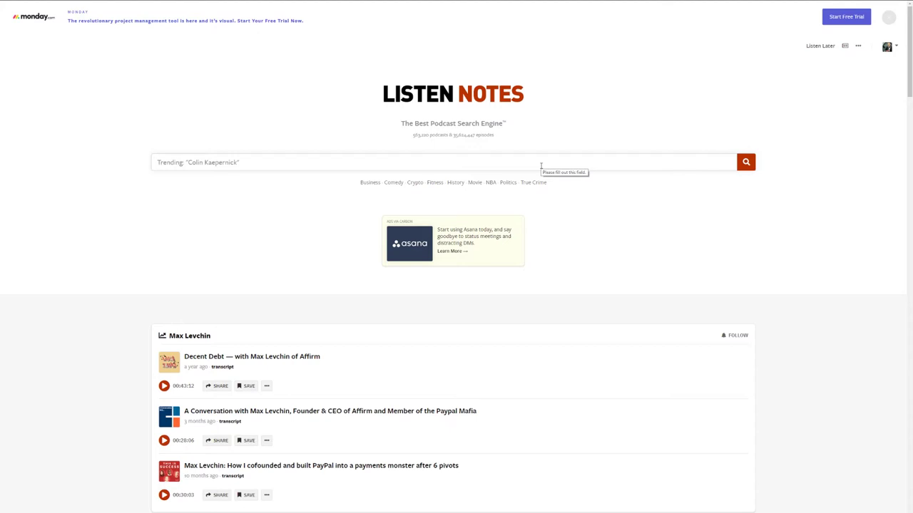
click(460, 164)
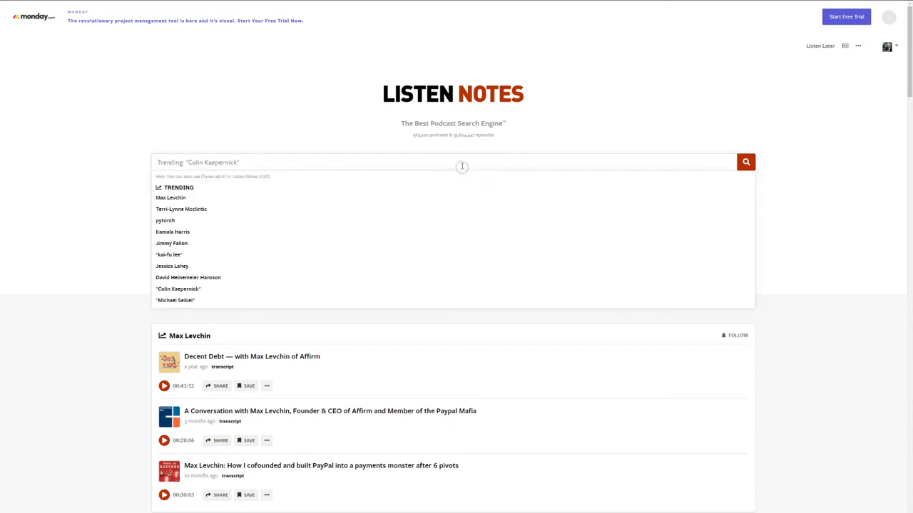
text(MESSENGER MA)
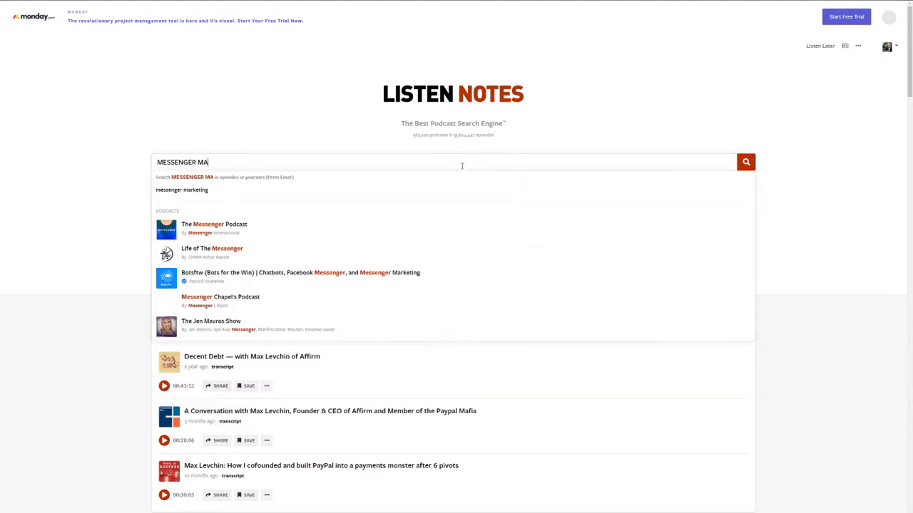
text(RKETING)
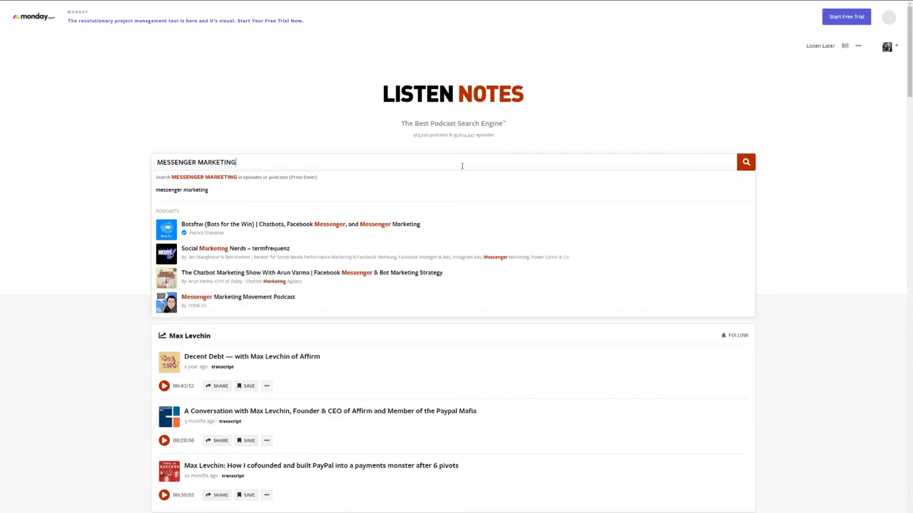
key(Return)
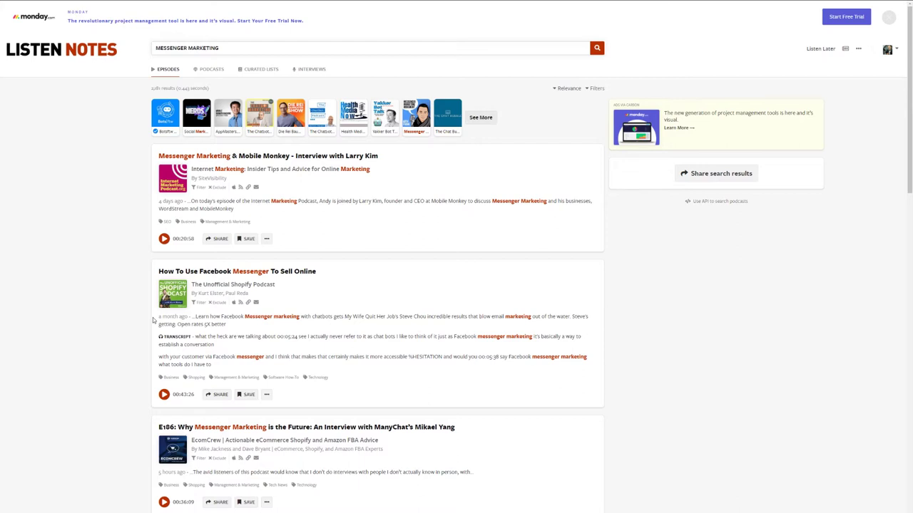
click(827, 50)
click(825, 55)
Step: Open the Listen Later page listing the Facebook Messenger and ASF List playlists
mouse_move(155, 138)
click(821, 53)
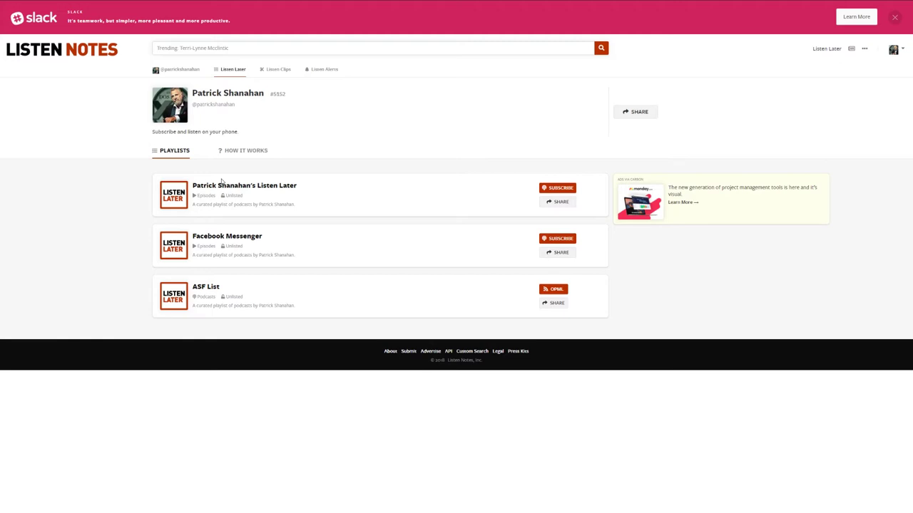
click(288, 46)
Step: Search 'messenger marketing' and open the Messenger Marketing & Mobile Monkey episode
text(MESSE)
key(BackSpace)
key(BackSpace)
key(BackSpace)
key(BackSpace)
key(BackSpace)
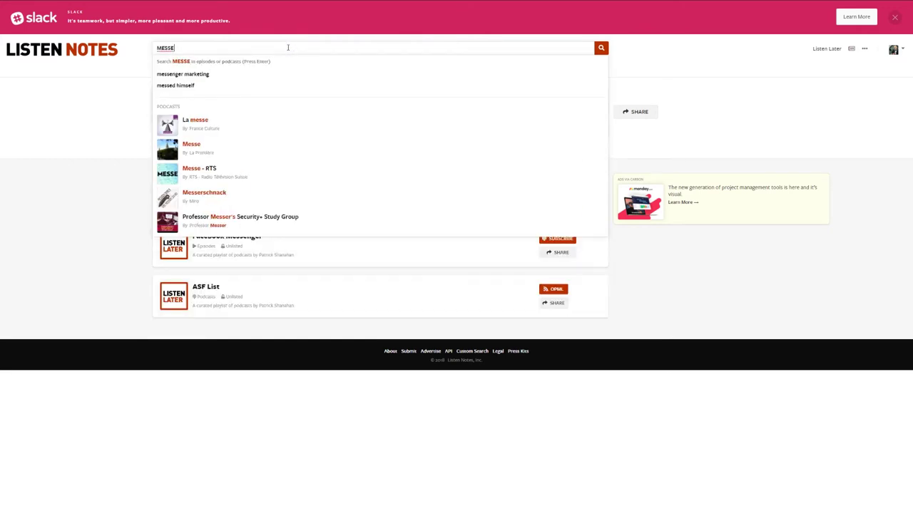
text(messenger marketing)
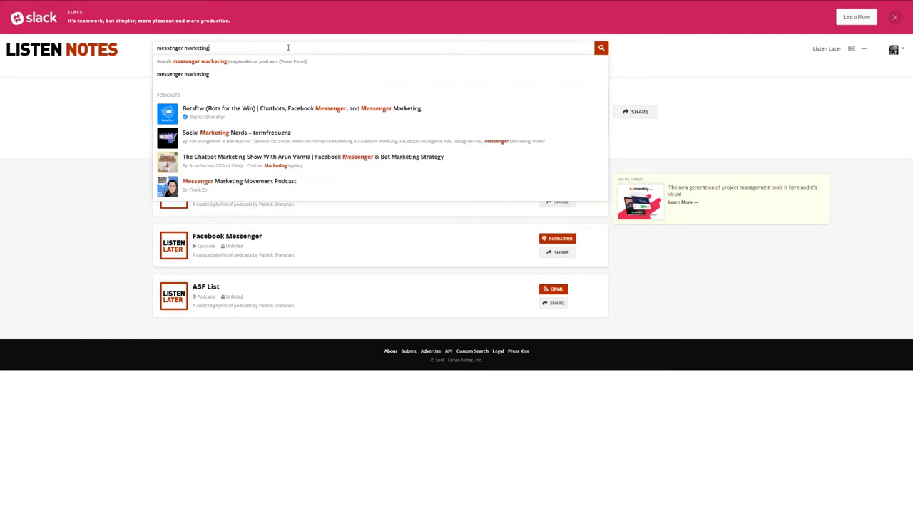
key(Return)
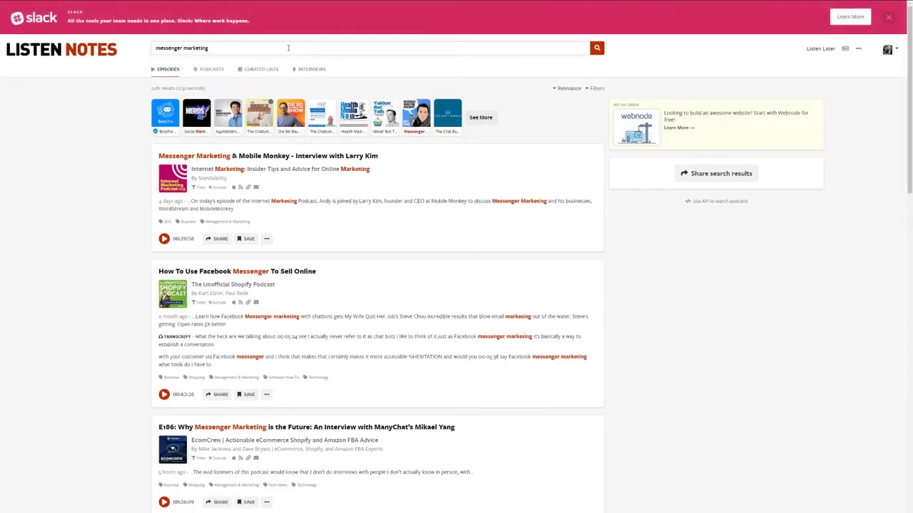
click(342, 156)
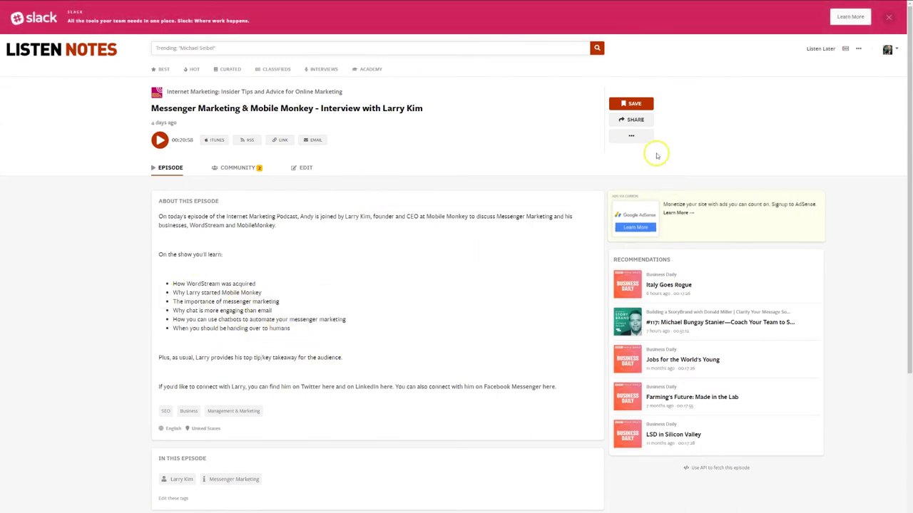
Step: Show the episode's Add To playlist choices, then return to the Listen Later page
click(634, 103)
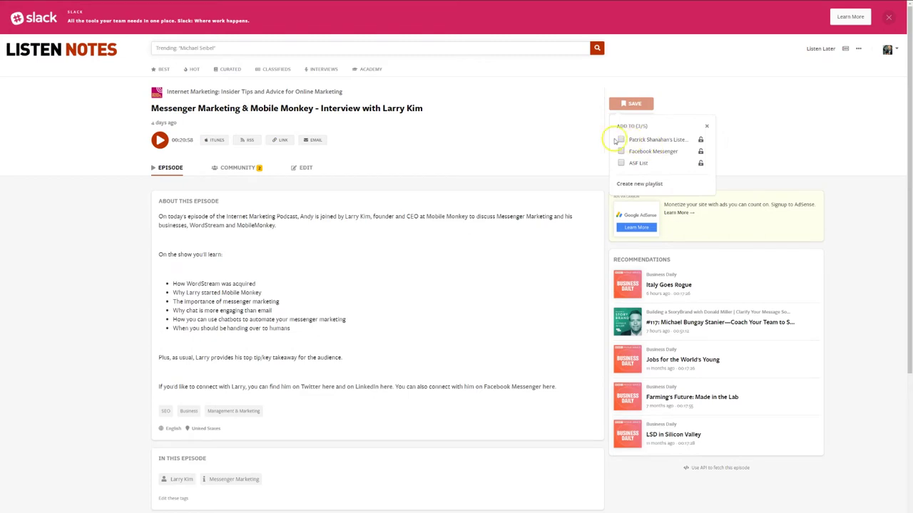
click(771, 124)
click(821, 48)
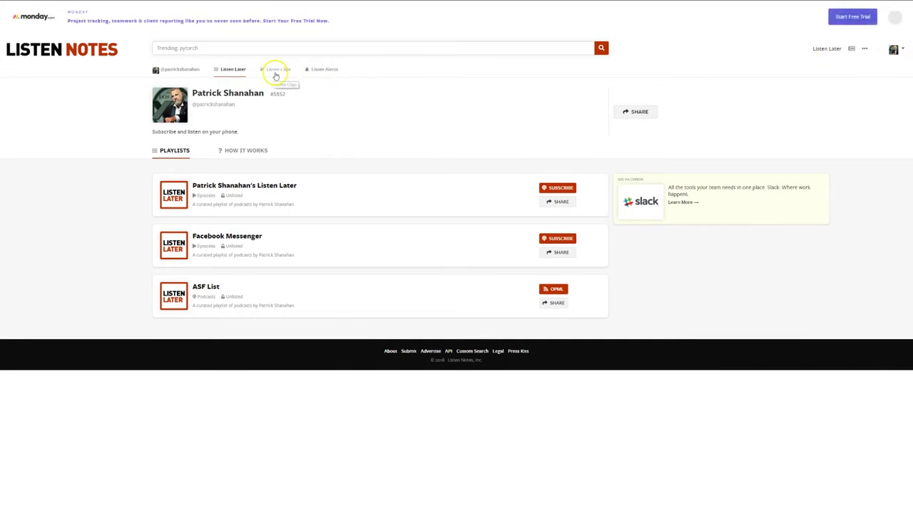
Step: View the Listen Alerts keyword alerts and open the Oct 7 facebook messenger alert email
click(324, 69)
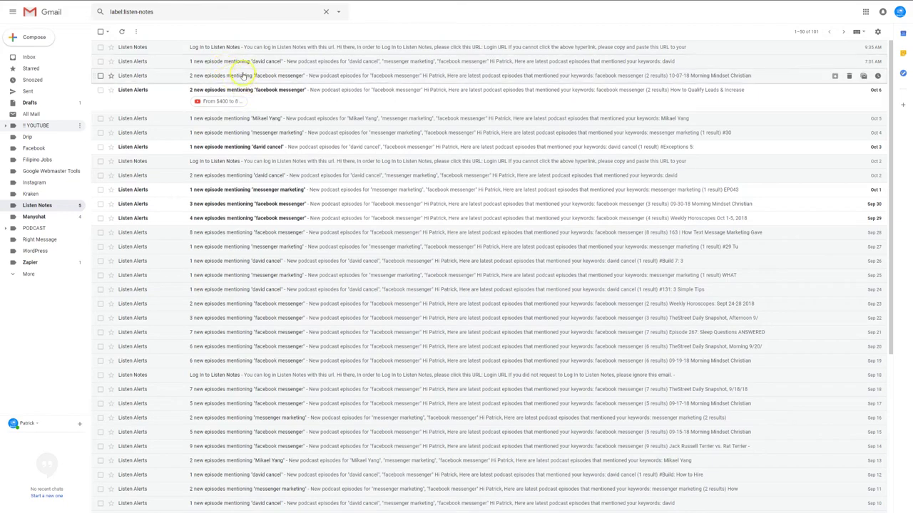
click(242, 75)
Step: Read the Oct 6 and Oct 5 alert emails and open the ManyChat Ep 59 episode
click(101, 31)
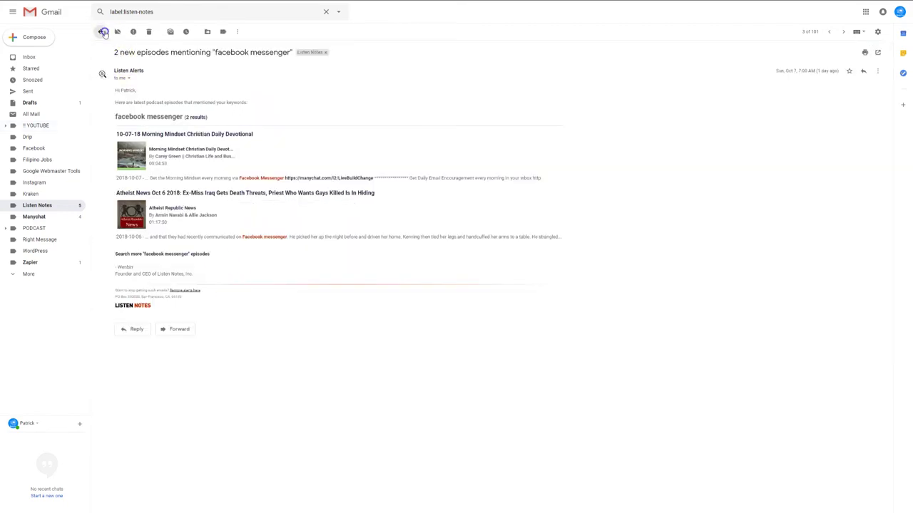
click(259, 90)
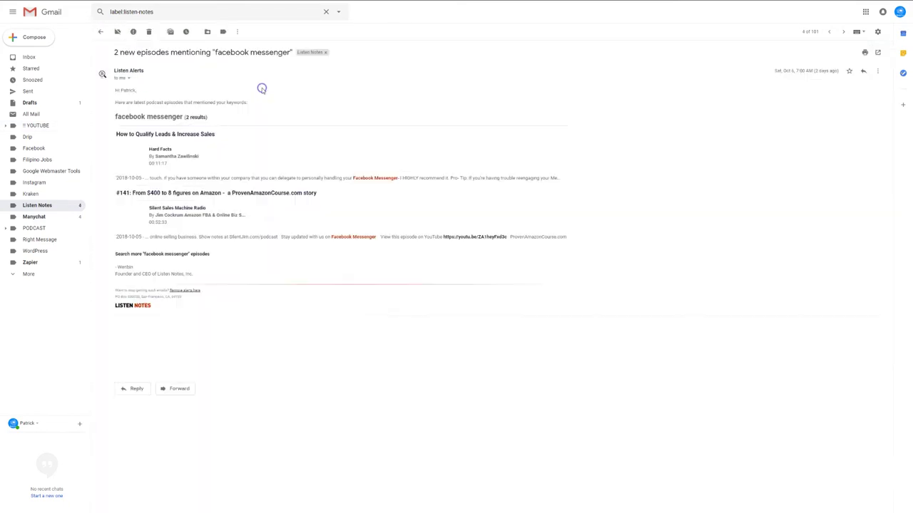
click(100, 31)
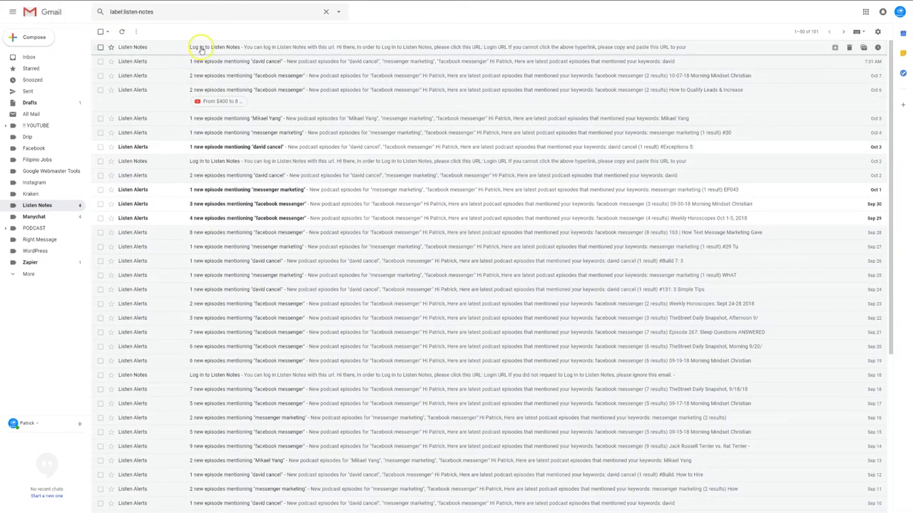
click(221, 118)
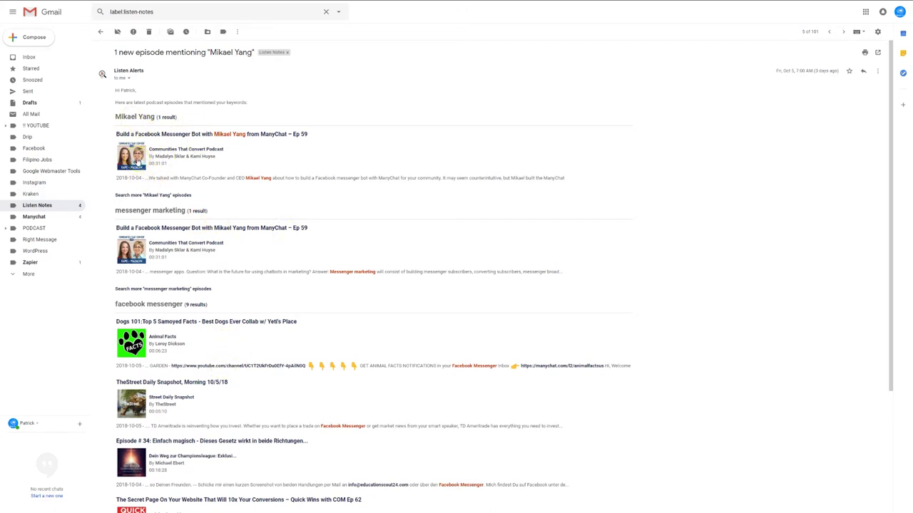
click(222, 136)
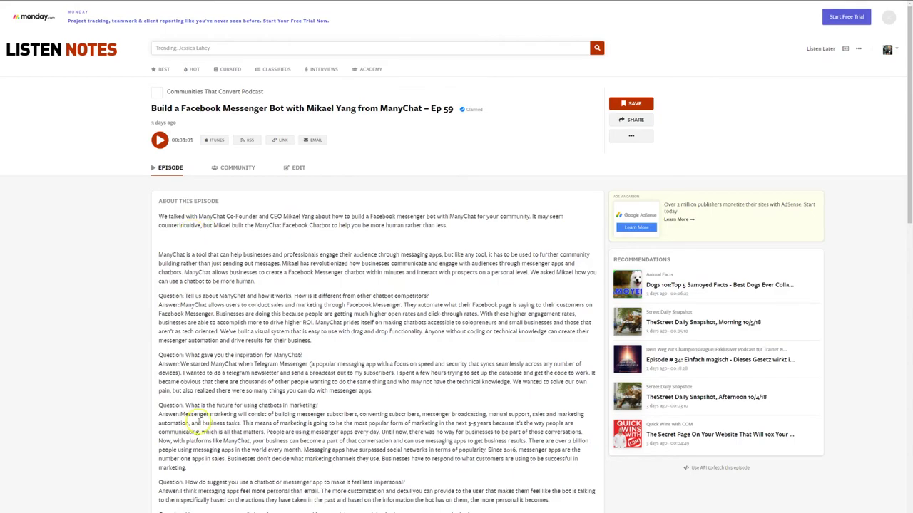
Step: Check the ManyChat episode's saved playlists without changing them, then return to Listen Alerts
scroll(314, 399, down, 10)
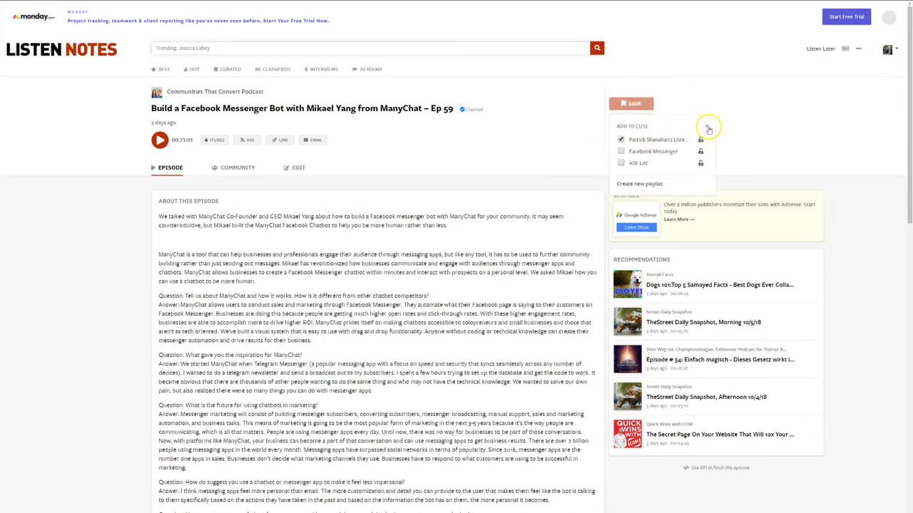
click(741, 139)
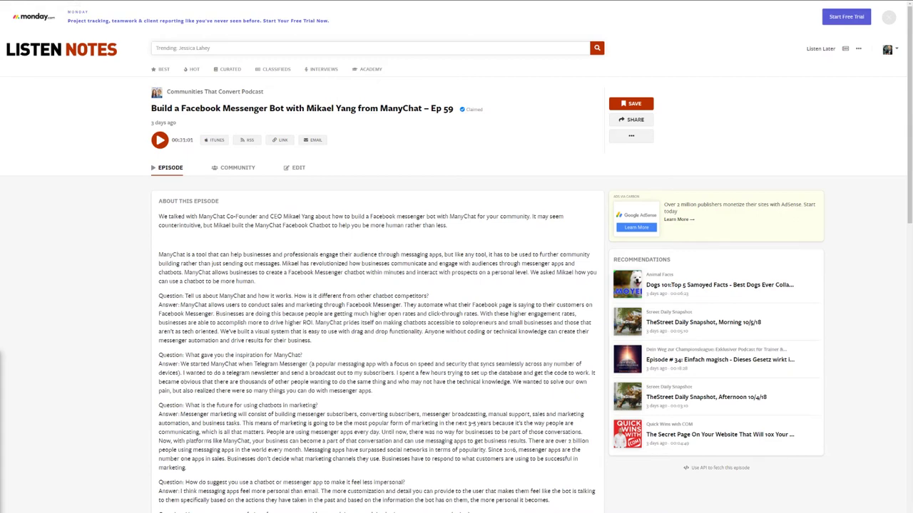
key(alt+Left)
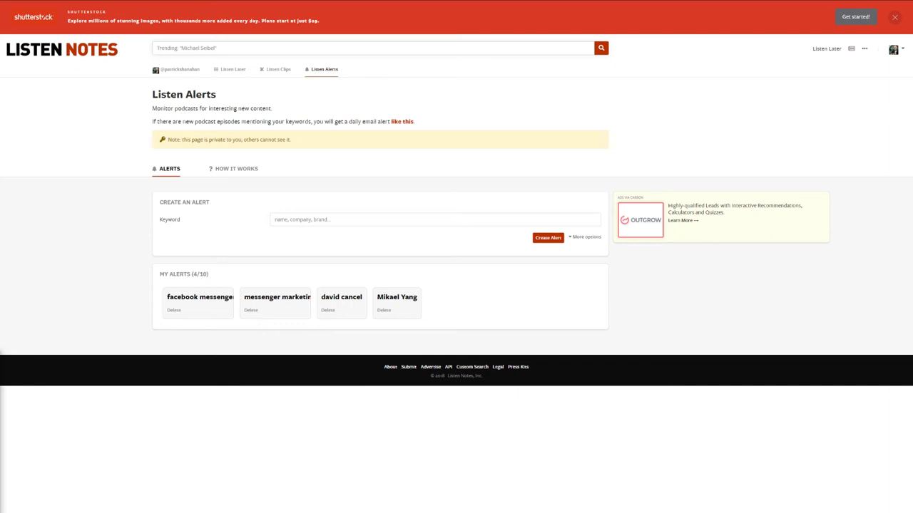
Step: Search episodes for 'drone photography' and scroll through the 983 results
click(306, 50)
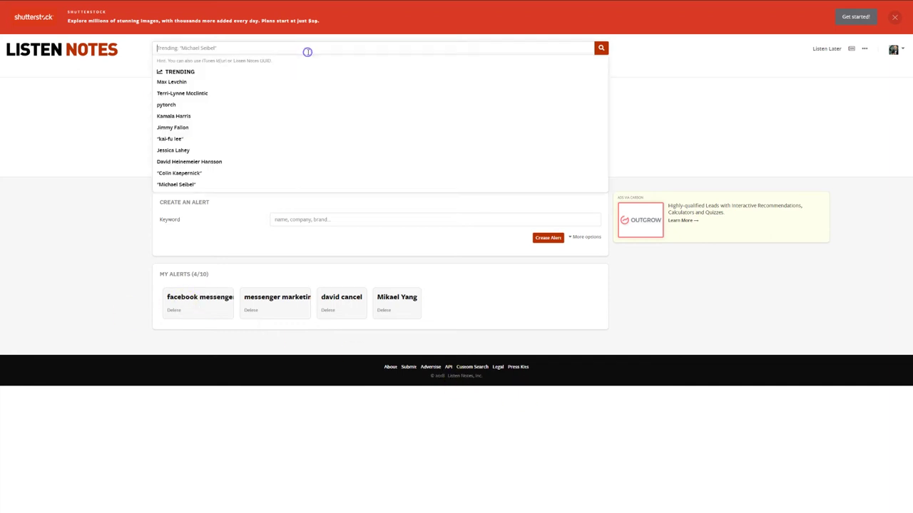
text(dron)
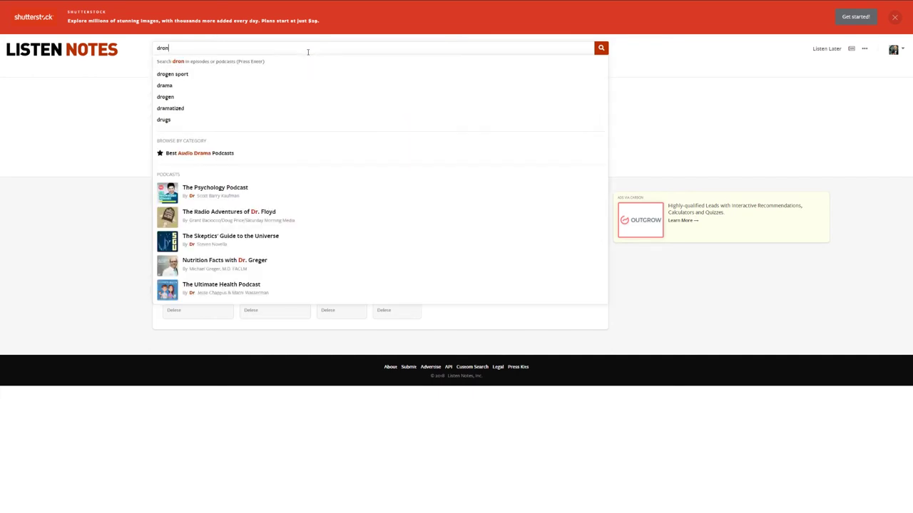
text(e photograhp)
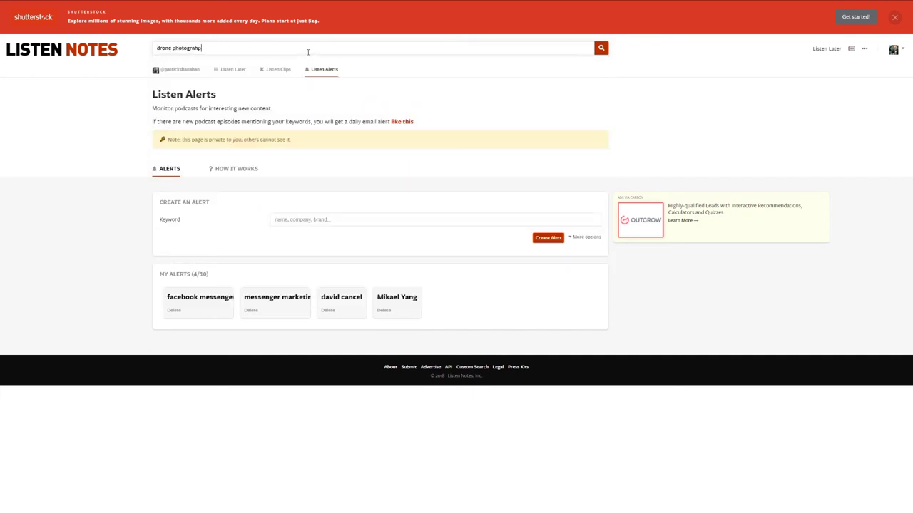
key(BackSpace)
text(phy)
key(Return)
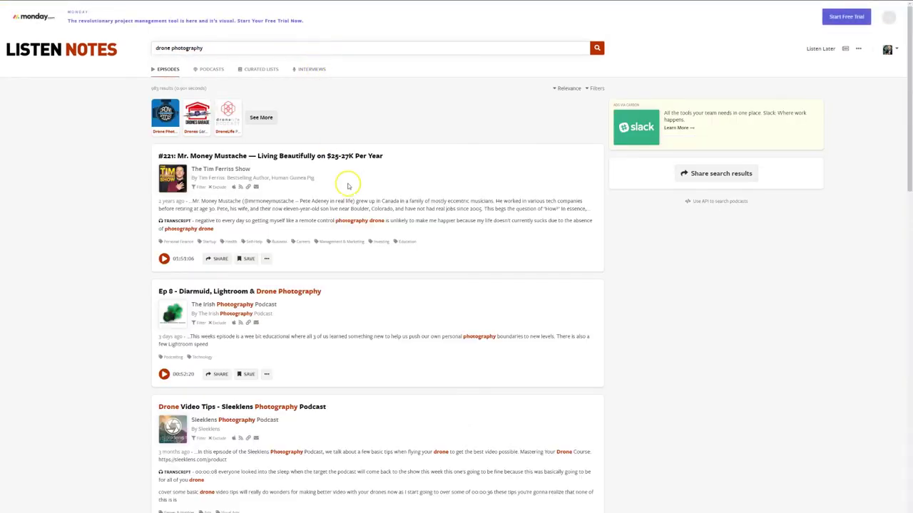
scroll(332, 203, down, 7)
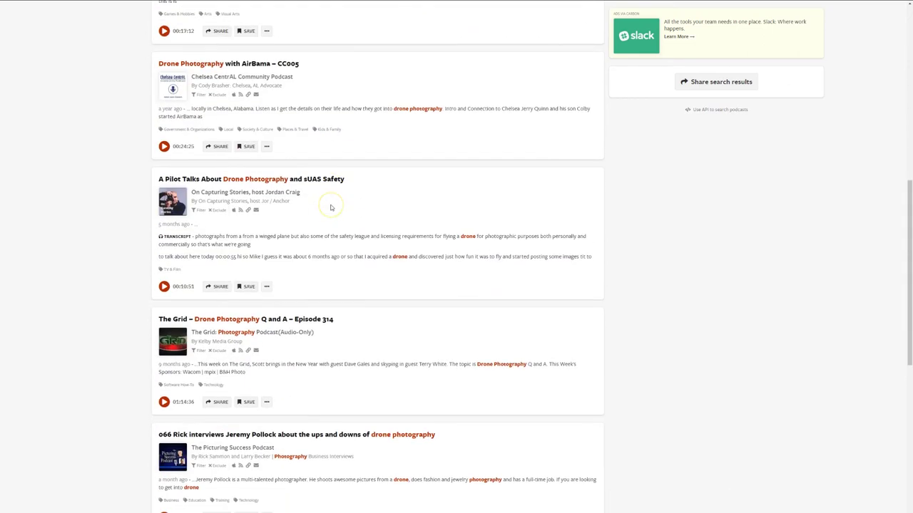
scroll(331, 208, down, 6)
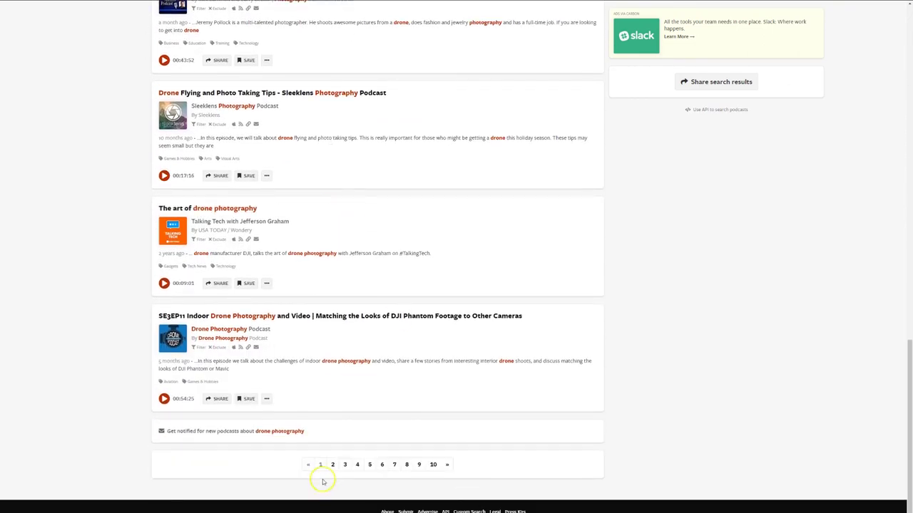
scroll(451, 421, up, 1)
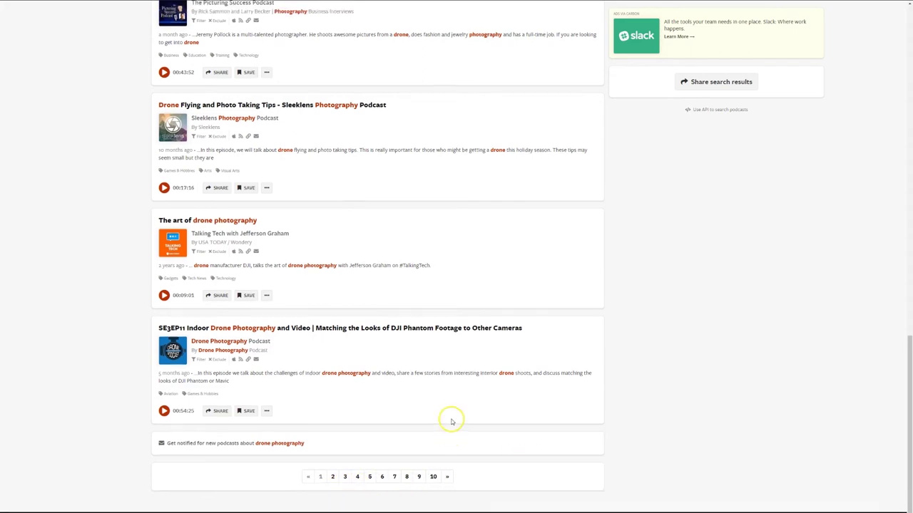
scroll(452, 421, up, 12)
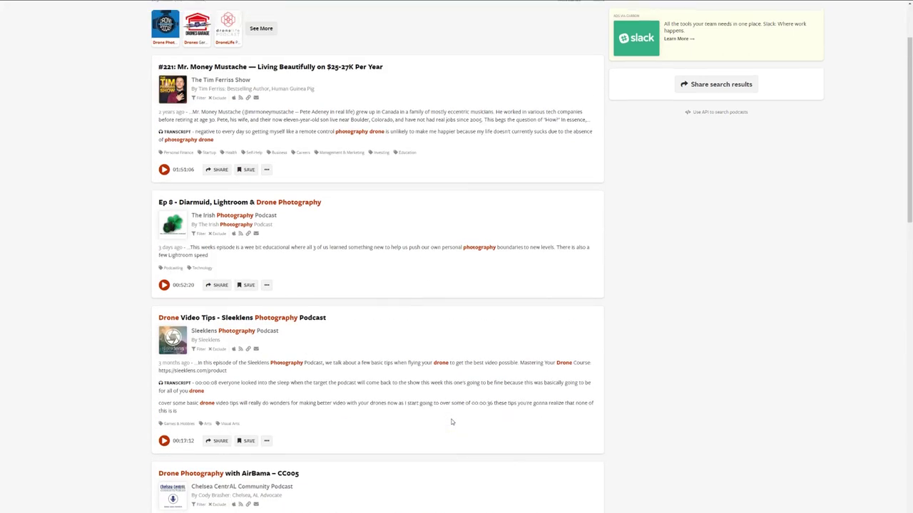
scroll(452, 422, up, 2)
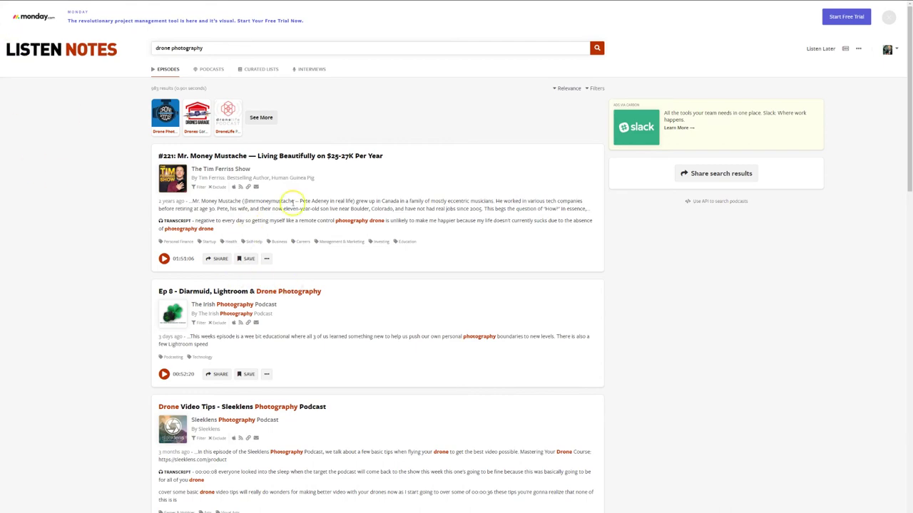
Step: View the episode #221 details page about living on $25-27K per year
click(316, 156)
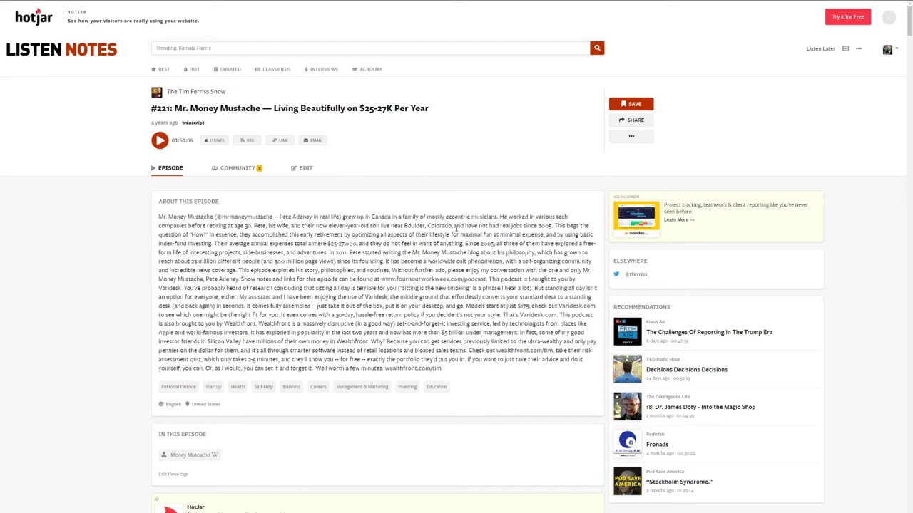
click(210, 335)
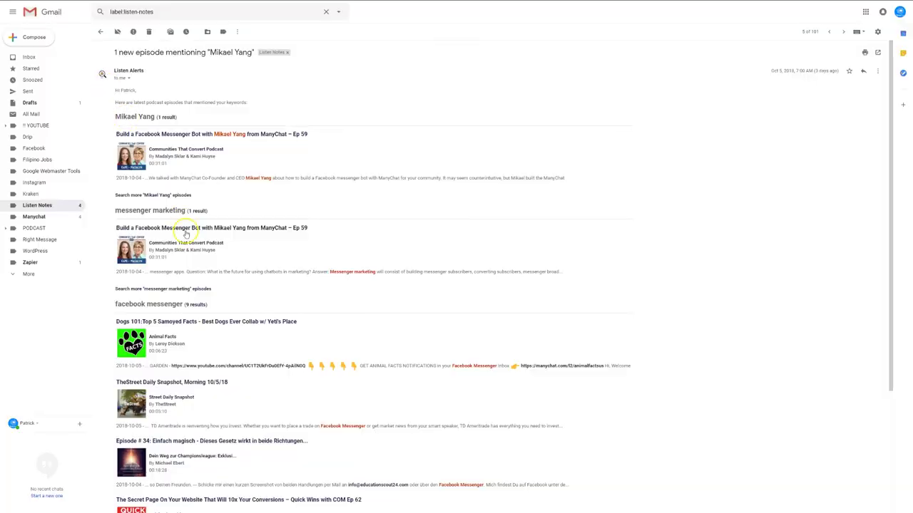
Step: Scroll the alert email's facebook messenger episodes down to 'TheStreet Daily Snapshot, Afternoon 10/4/18'
scroll(228, 321, down, 2)
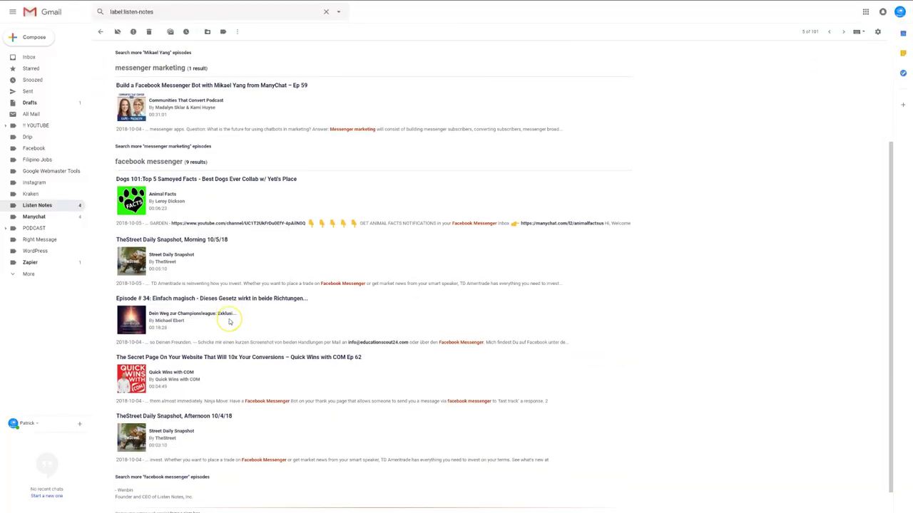
scroll(229, 322, down, 1)
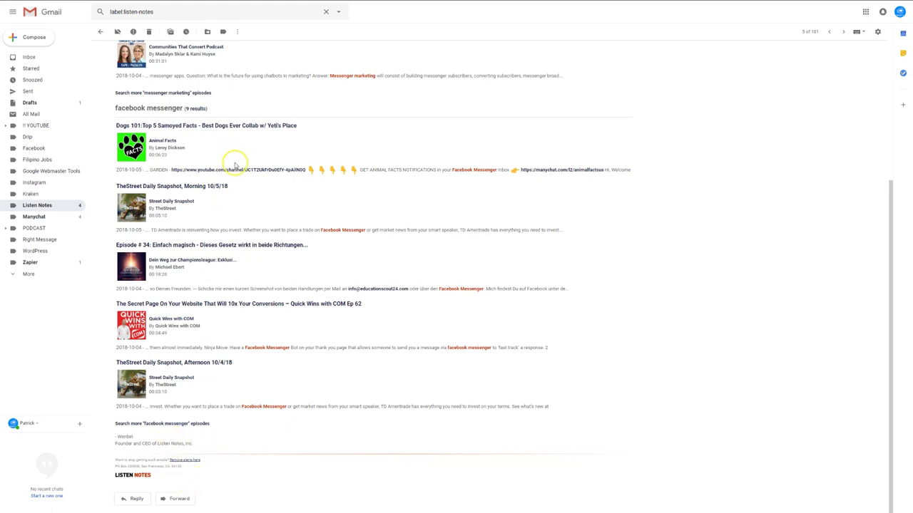
Step: Scroll back to the top of the alert email's Mikael Yang, messenger marketing and facebook messenger groups
scroll(293, 340, up, 3)
scroll(328, 438, up, 3)
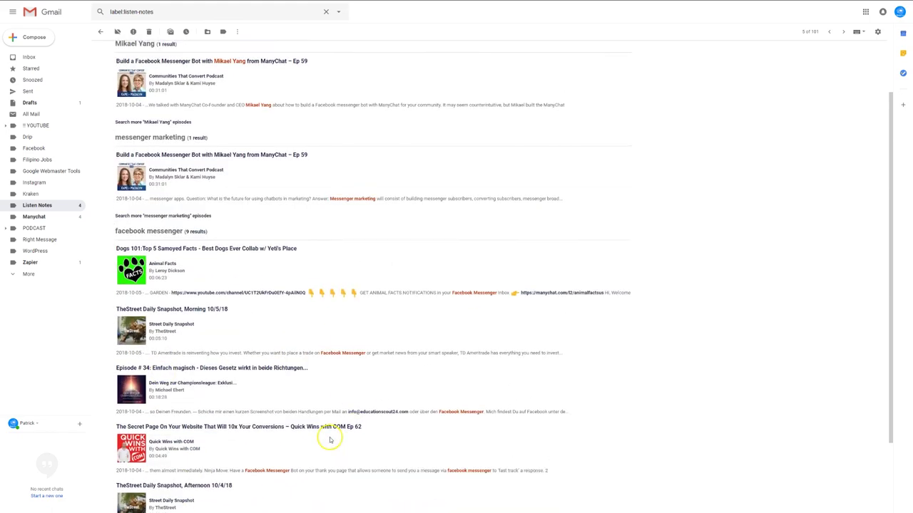